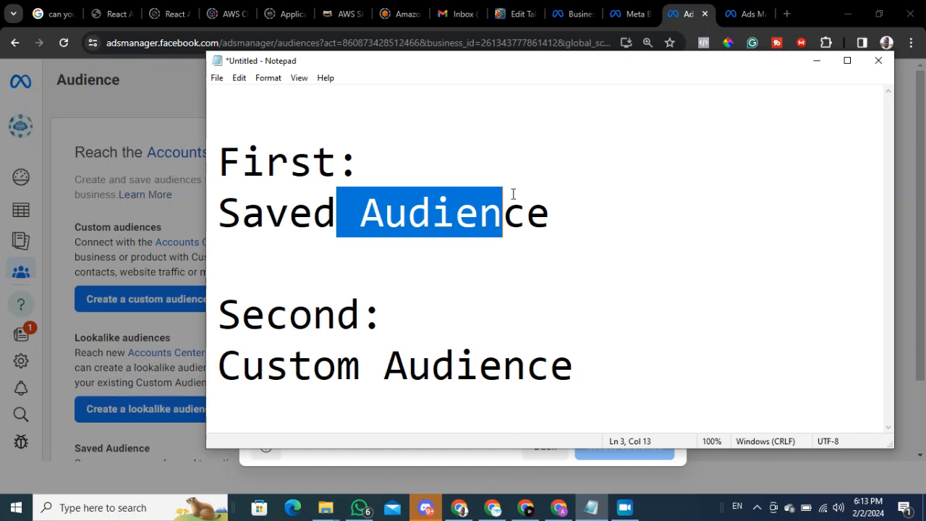
Close the unfinished lead form custom audience and open the Audiences page from the business home.
left_click_drag(215, 307, 624, 371)
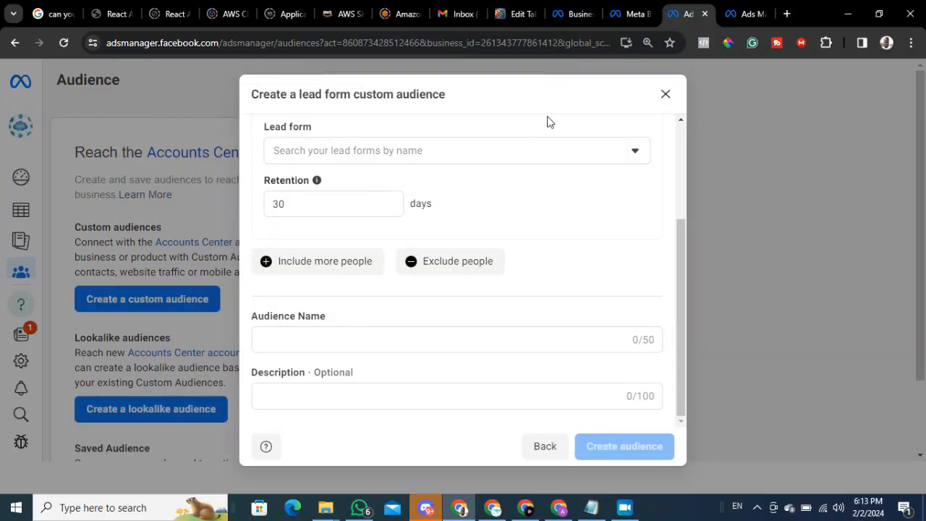
left_click(665, 93)
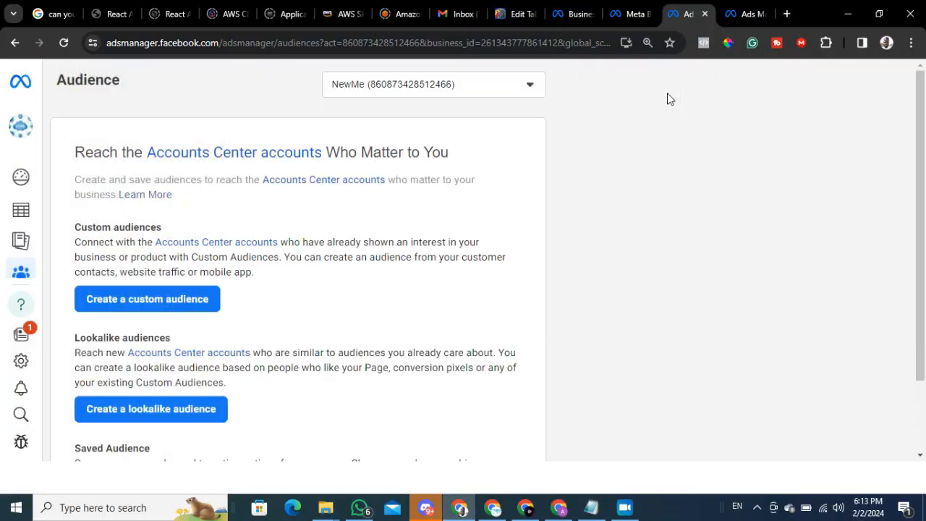
left_click(622, 13)
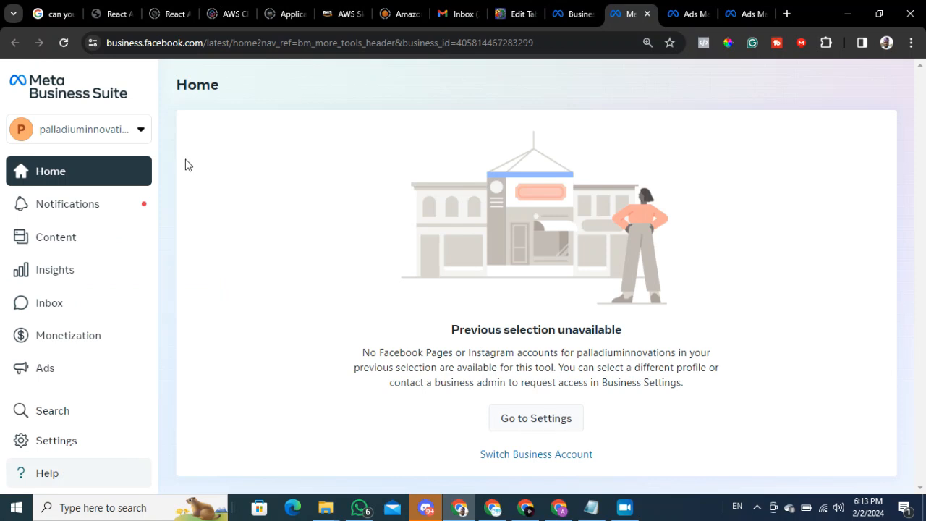
left_click(575, 13)
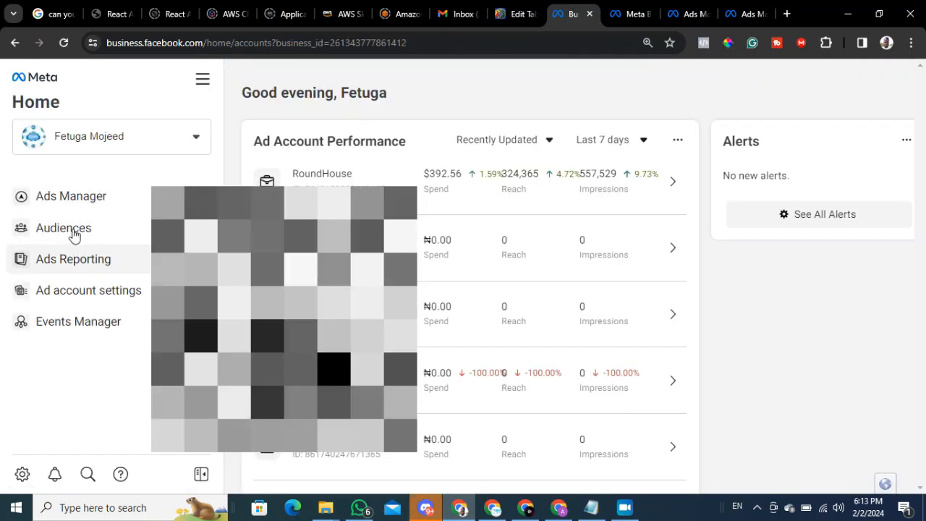
left_click(67, 230)
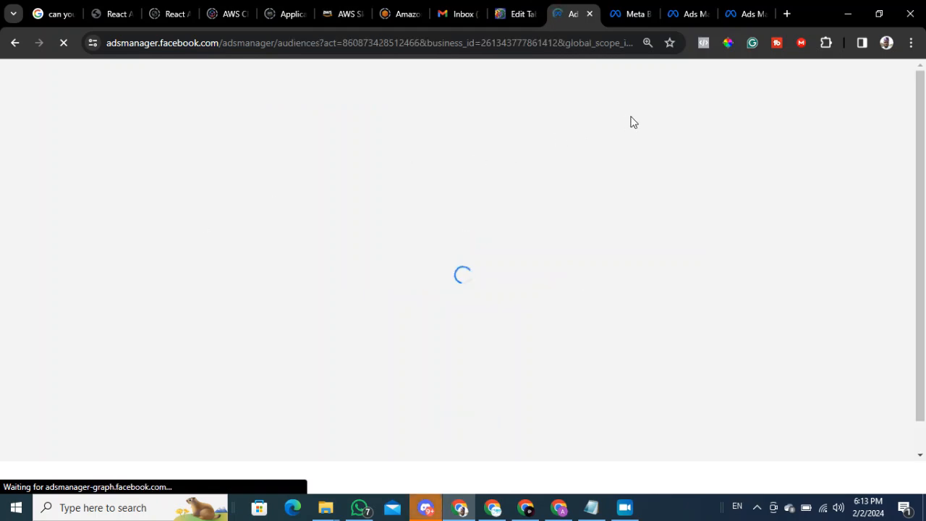
left_click(689, 14)
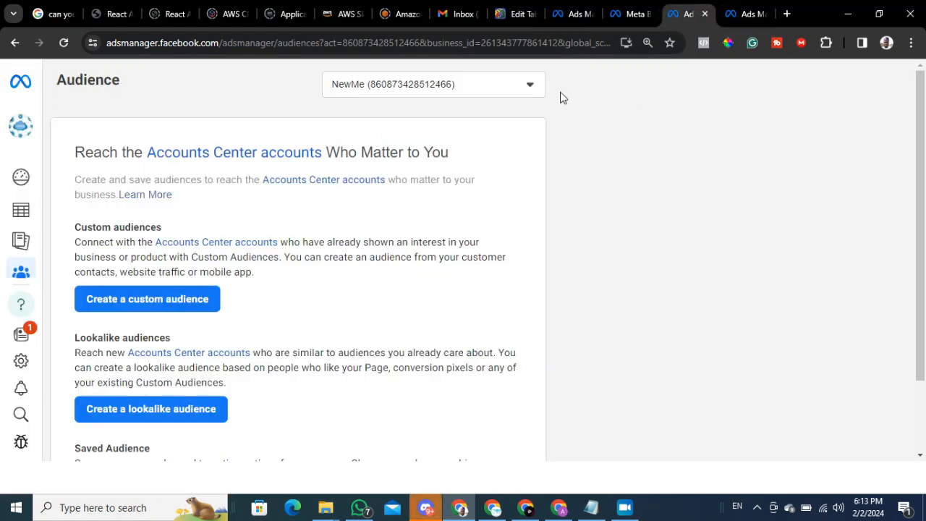
Leave the open draft ad set and start a new auction campaign with the Leads objective.
left_click(730, 20)
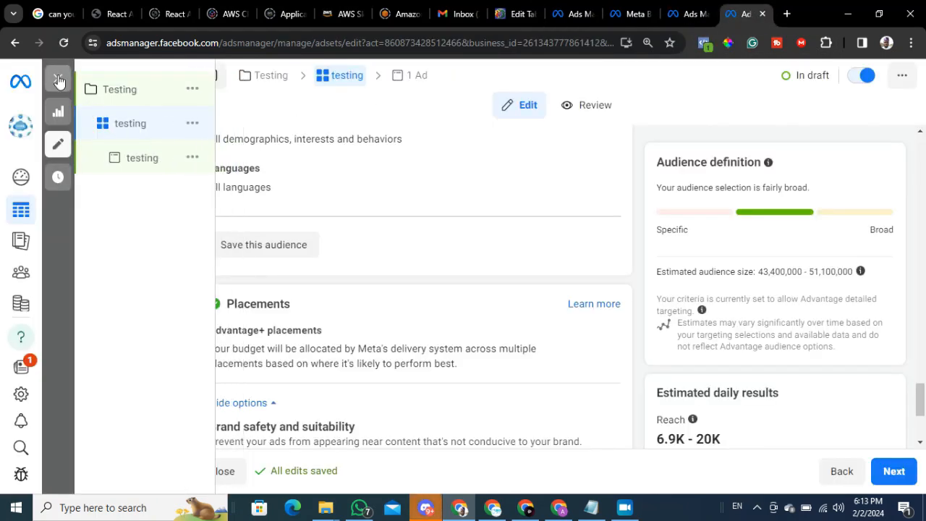
left_click(58, 78)
left_click(89, 184)
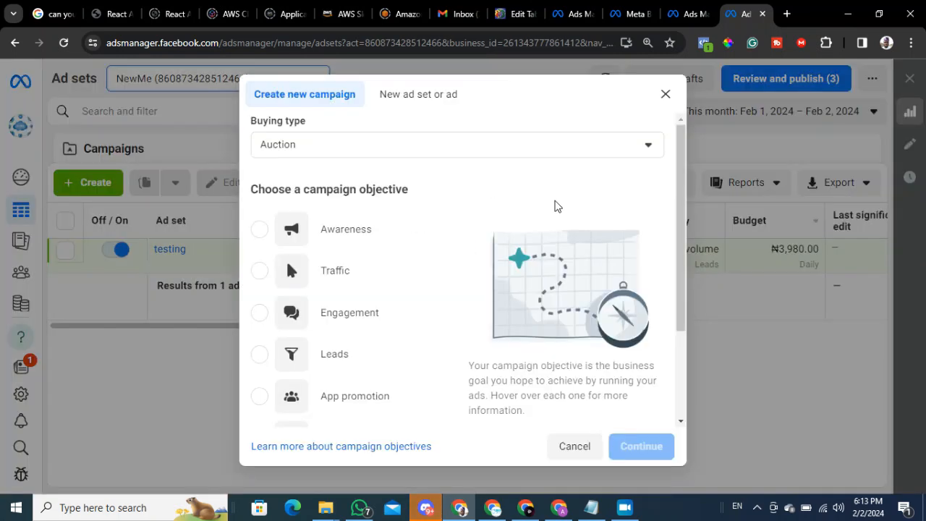
scroll(327, 267, "down", 3)
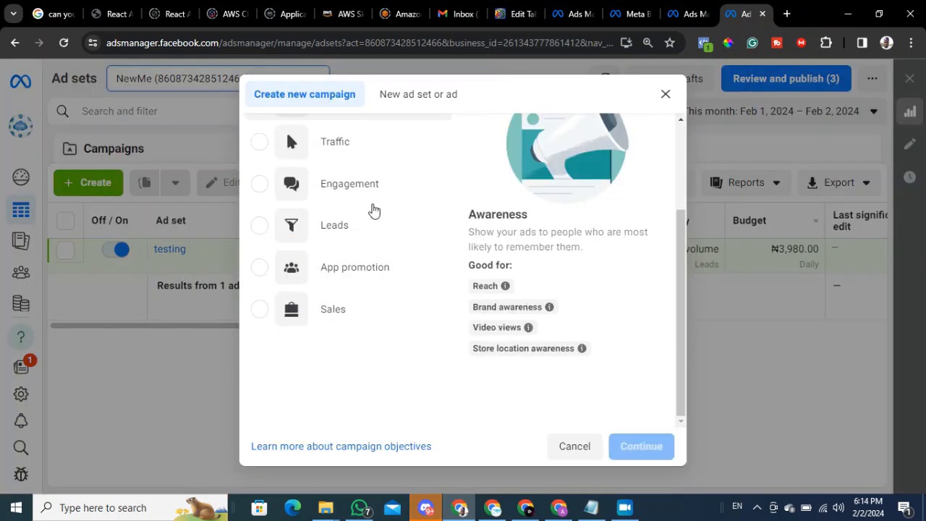
left_click(325, 295)
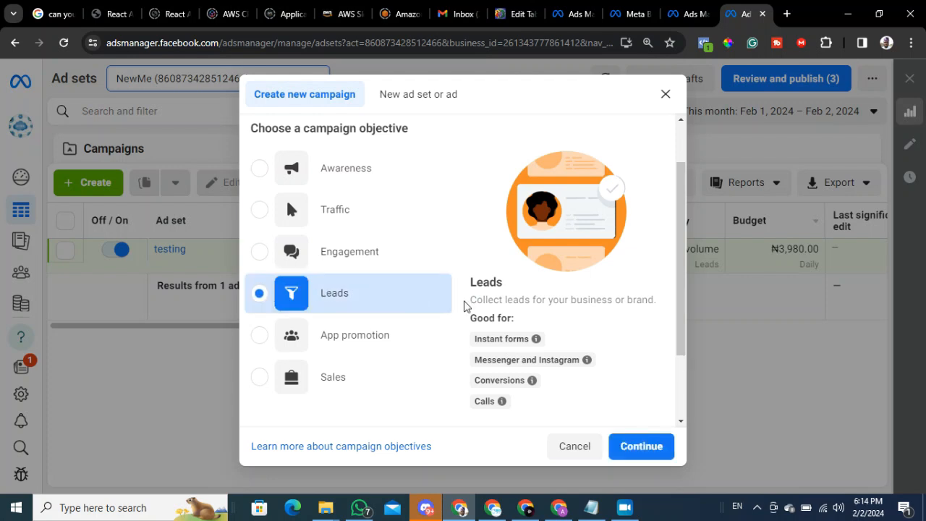
scroll(595, 272, "down", 1)
scroll(595, 272, "down", 1)
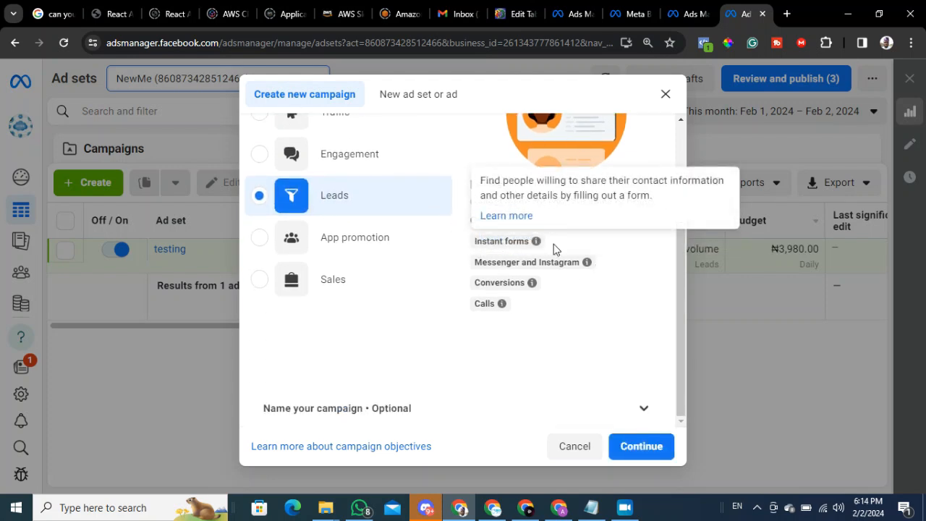
Name the new campaign "Testing 2" and both its ad set and its ad "Testing2".
left_click(648, 410)
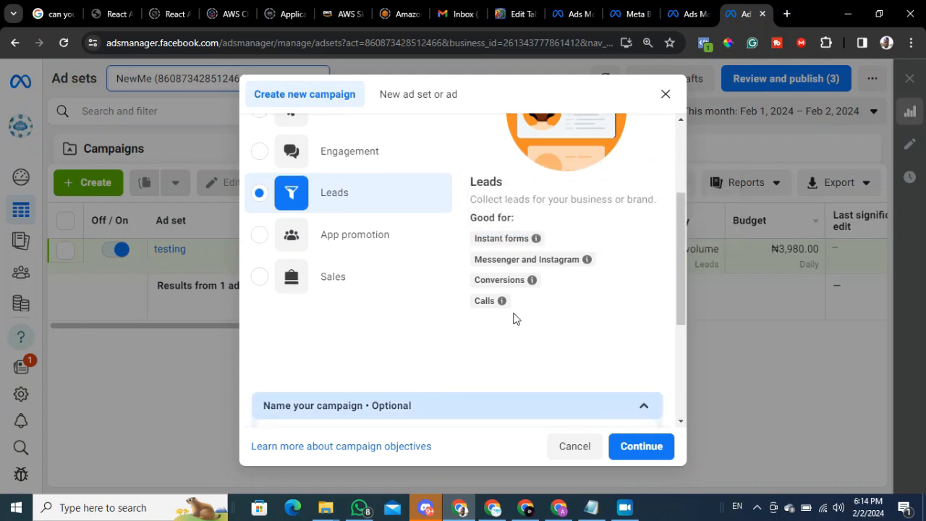
left_click(417, 259)
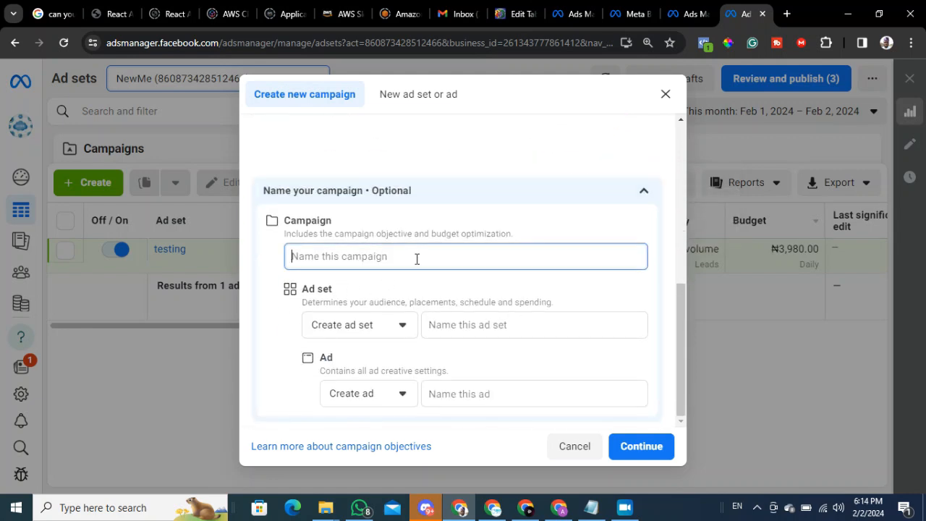
type("Testing 2")
key("Tab")
key("Tab")
type("Testing2")
key("Tab")
key("Tab")
type("Te")
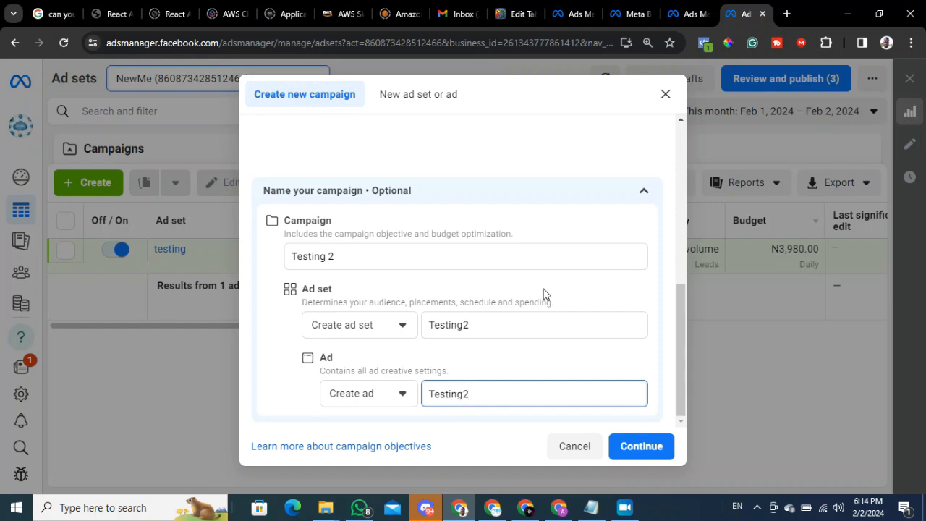
Create the campaign with the Manual leads campaign setup and open its ad set for editing.
left_click(644, 446)
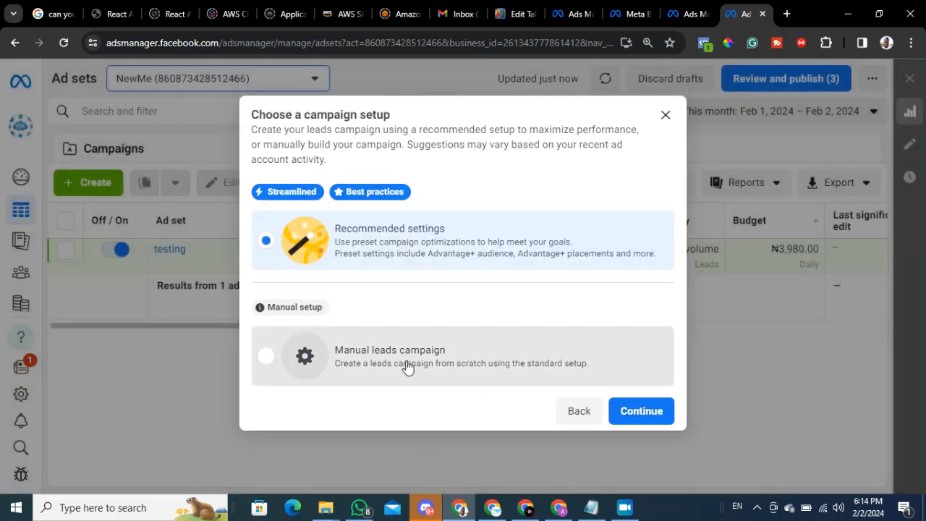
left_click(407, 368)
left_click(664, 420)
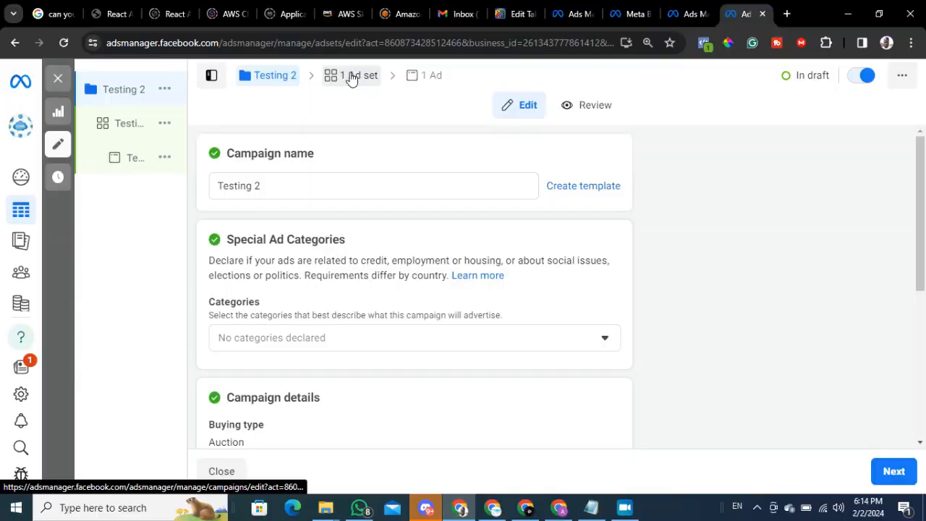
left_click(351, 77)
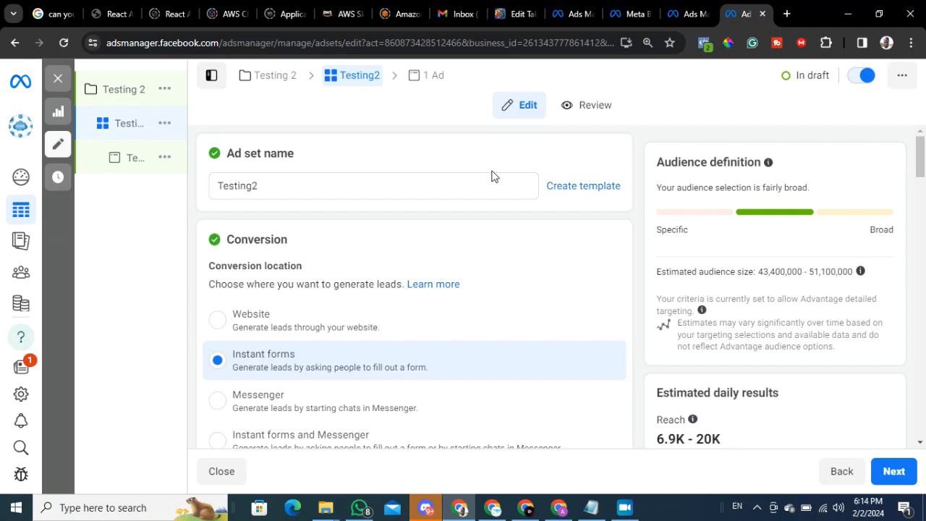
Review the ad set's conversion, budget and location settings, and expand the Advantage+ audience suggestion to examine its targeting options.
scroll(336, 148, "down", 1)
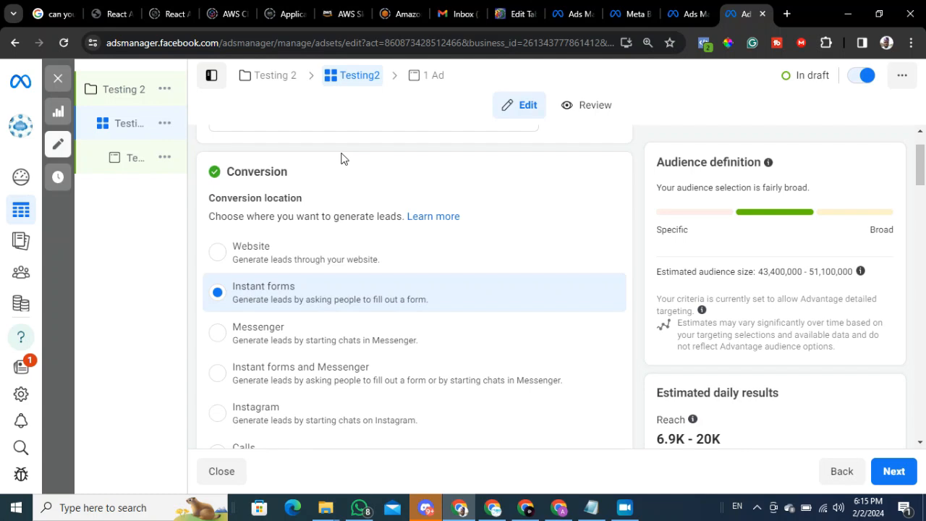
scroll(376, 238, "down", 10)
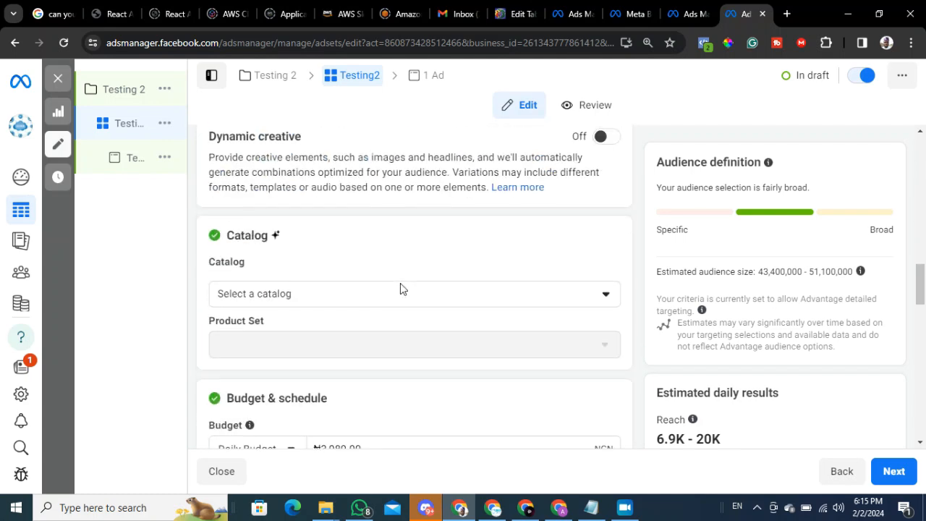
scroll(398, 300, "down", 10)
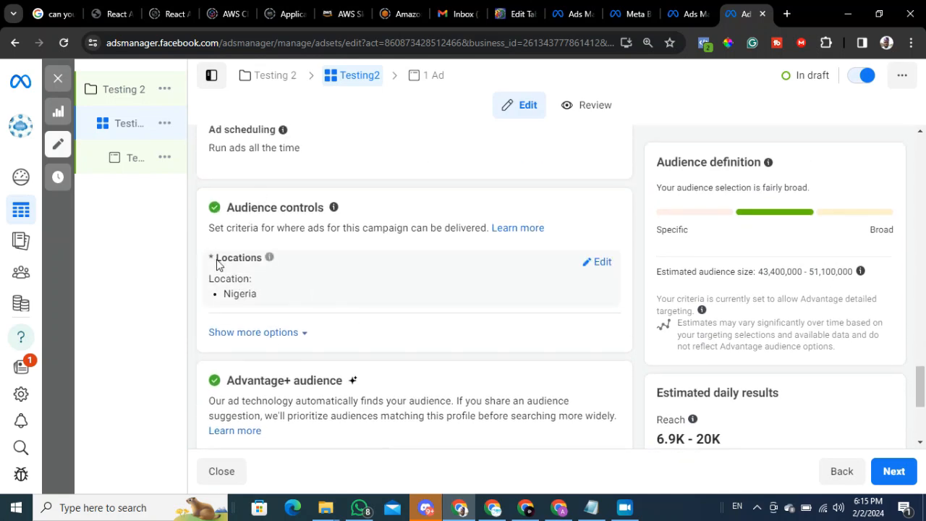
scroll(245, 291, "down", 3)
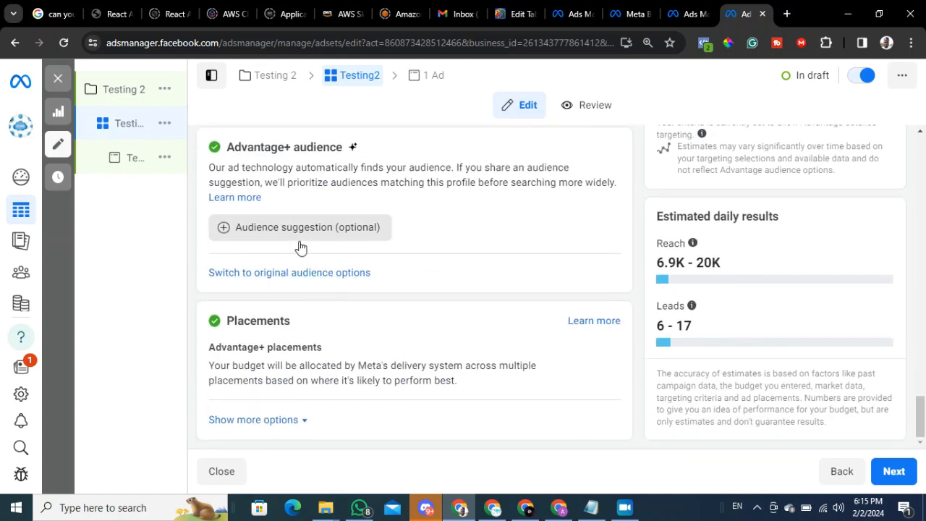
left_click(320, 235)
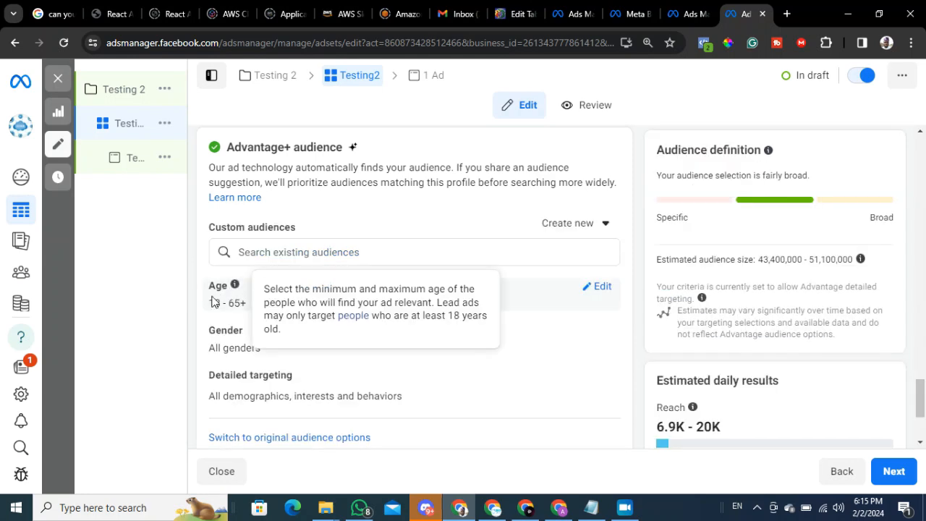
scroll(254, 308, "down", 1)
scroll(255, 308, "down", 2)
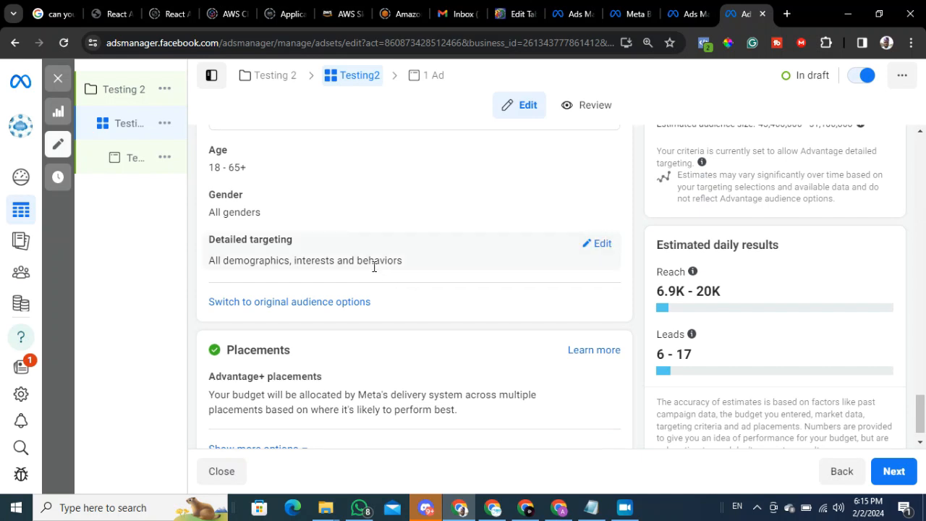
scroll(379, 306, "down", 1)
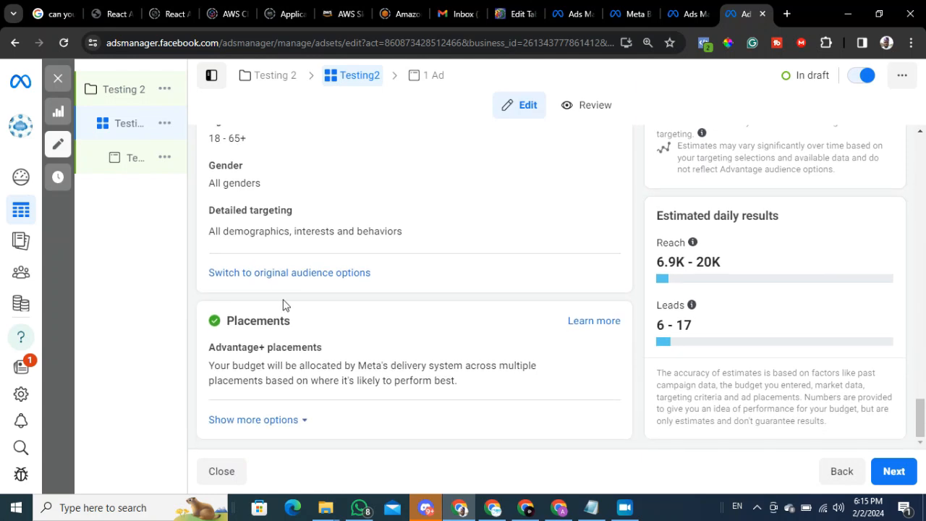
Switch the ad set from Advantage+ audience to the original audience options and check its targeting fields through to saving the audience.
left_click(314, 275)
left_click(478, 326)
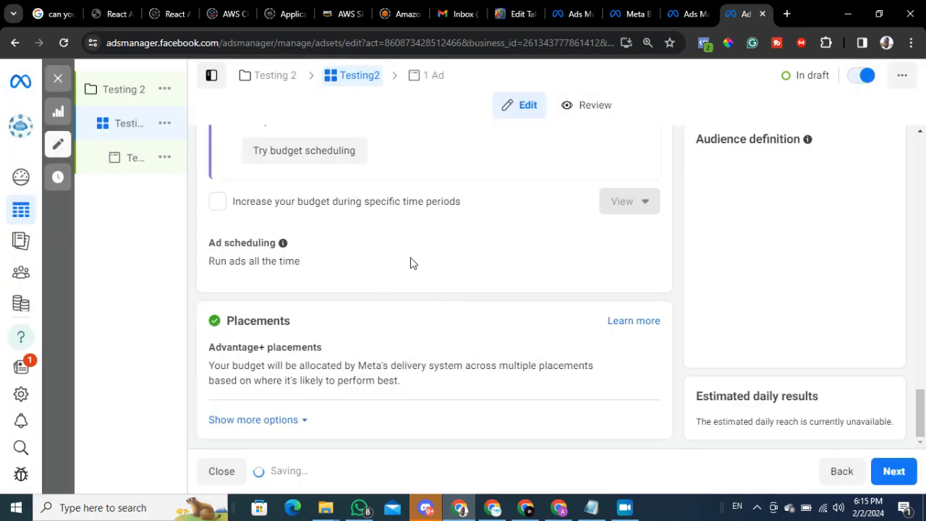
scroll(413, 273, "down", 5)
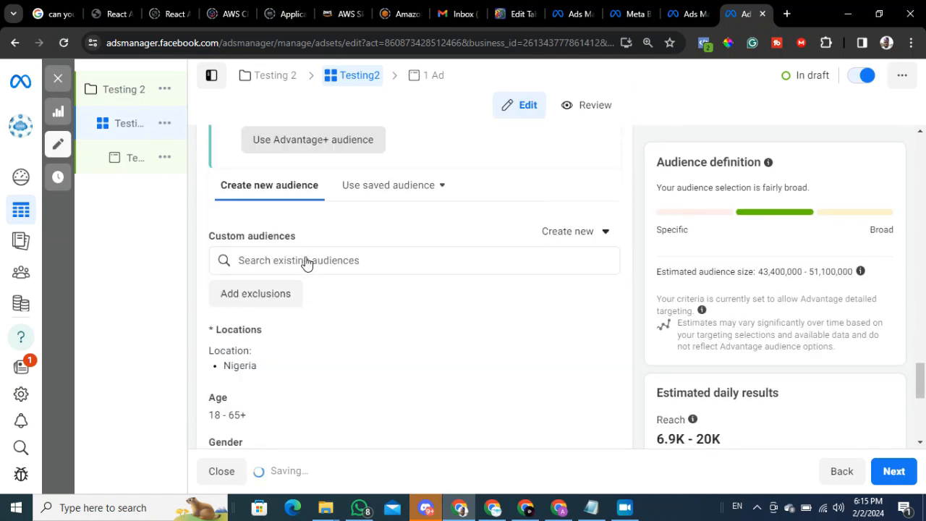
scroll(307, 263, "down", 5)
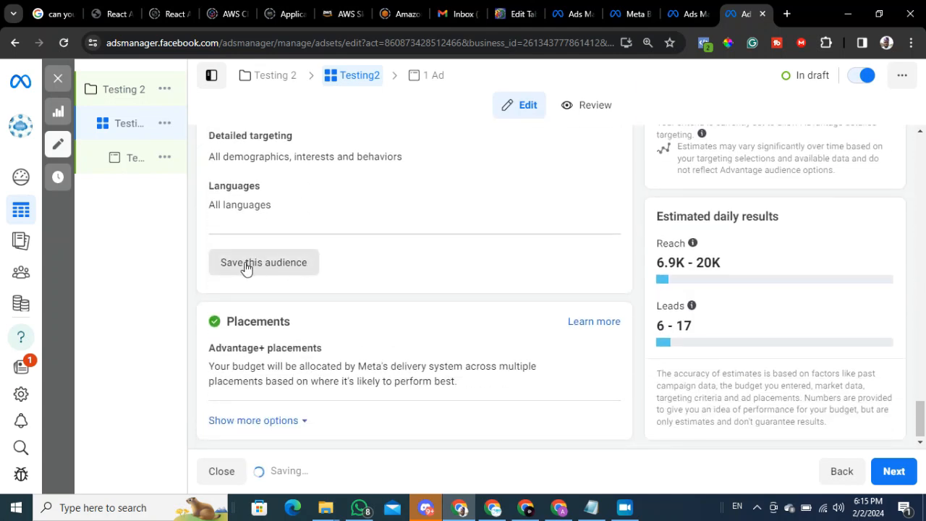
Open the saved audience creation form on the Audiences page, examine its targeting fields, and cancel it.
left_click(691, 14)
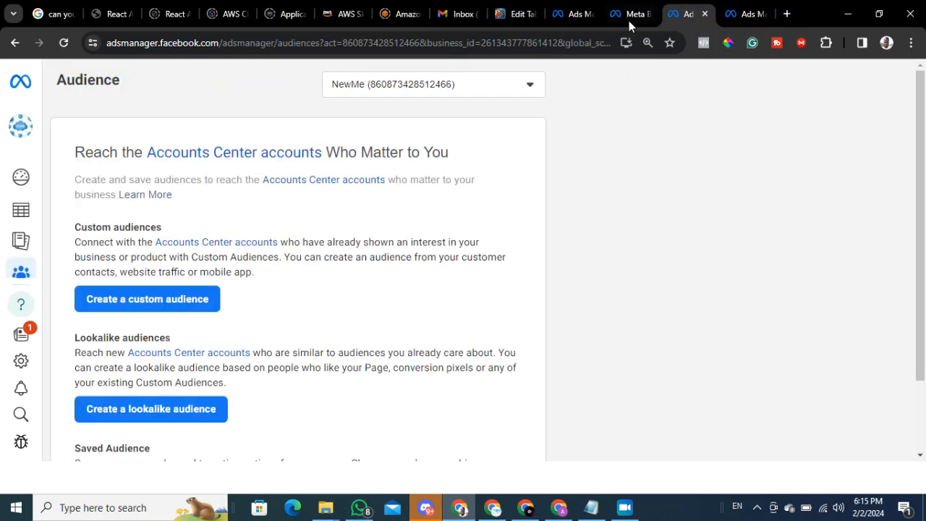
left_click(629, 14)
left_click(687, 14)
scroll(165, 395, "down", 2)
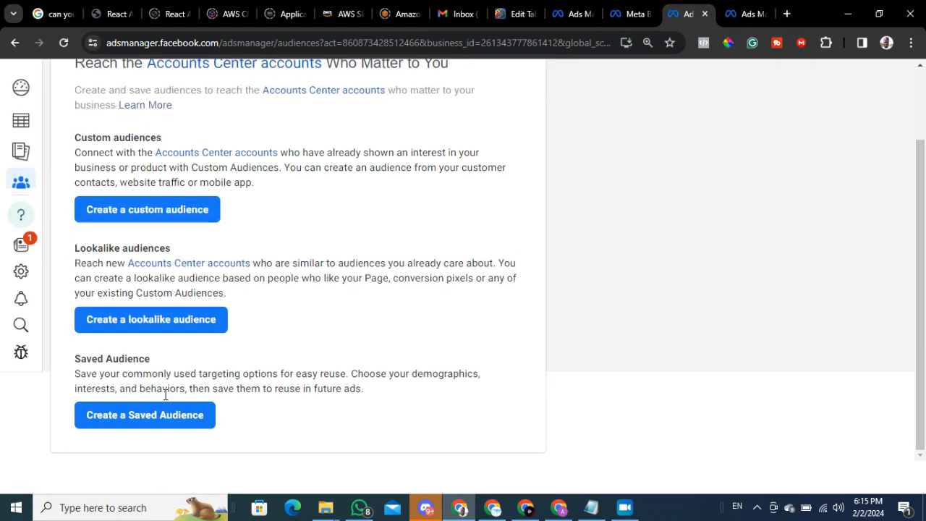
left_click(140, 416)
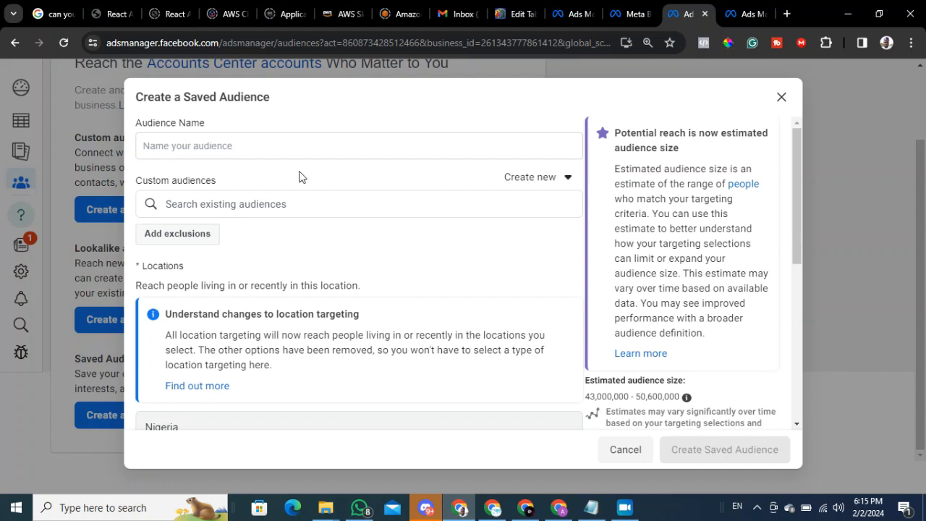
scroll(246, 217, "down", 3)
scroll(303, 231, "down", 2)
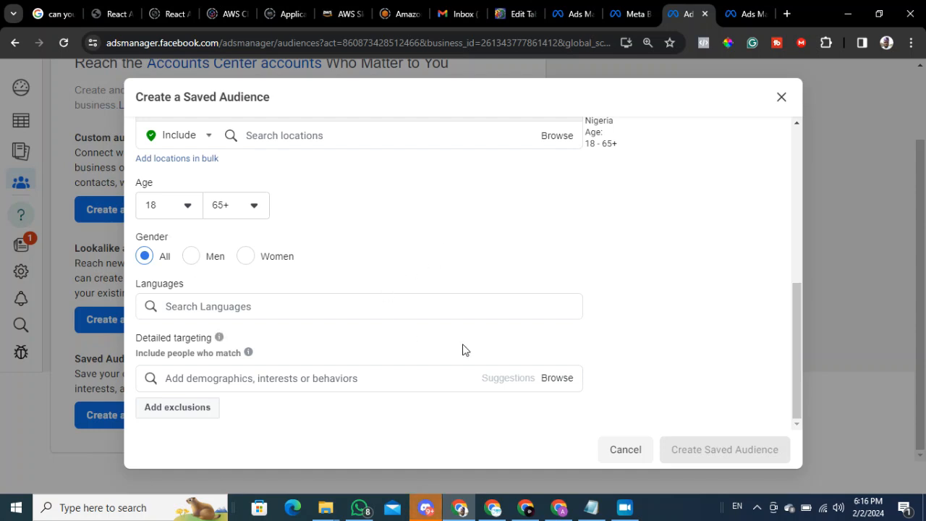
left_click(627, 450)
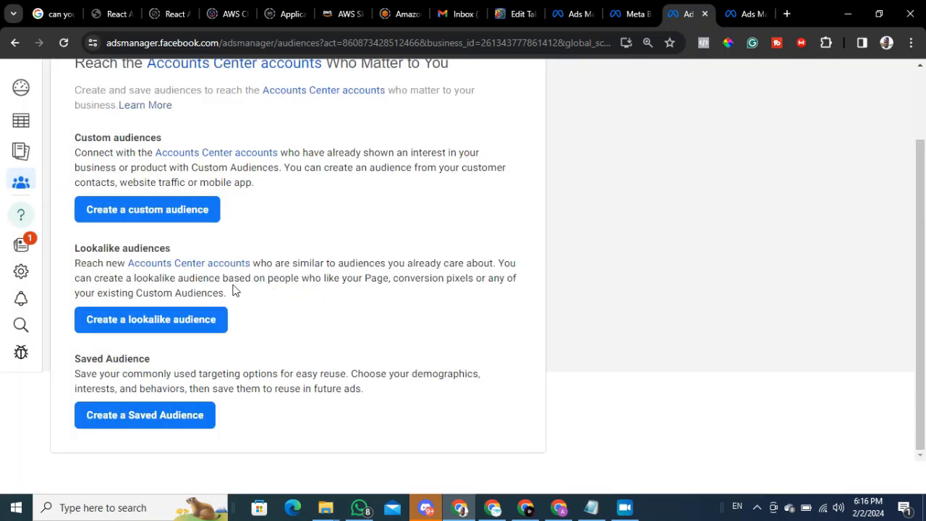
Return to the Testing2 ad set, then switch to the Notepad notes and highlight the Saved Audience entry.
left_click(747, 14)
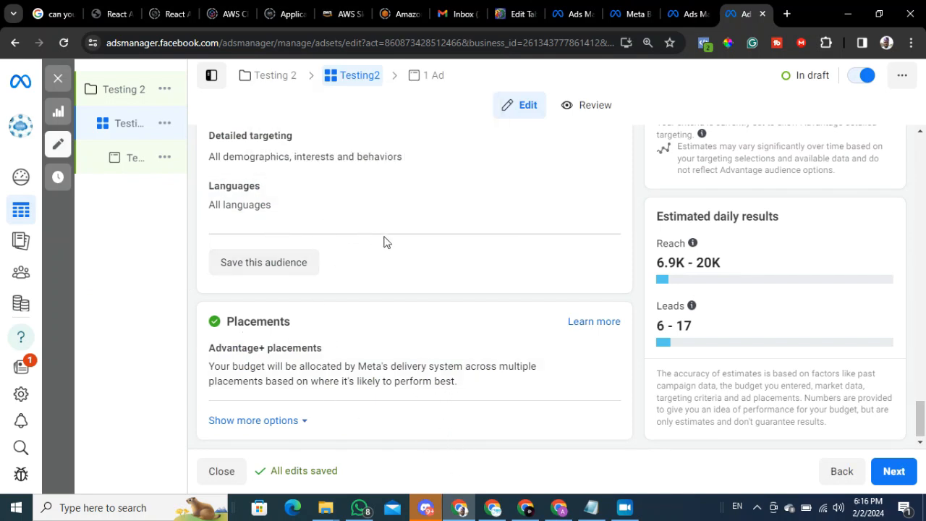
left_click(589, 508)
left_click(260, 330)
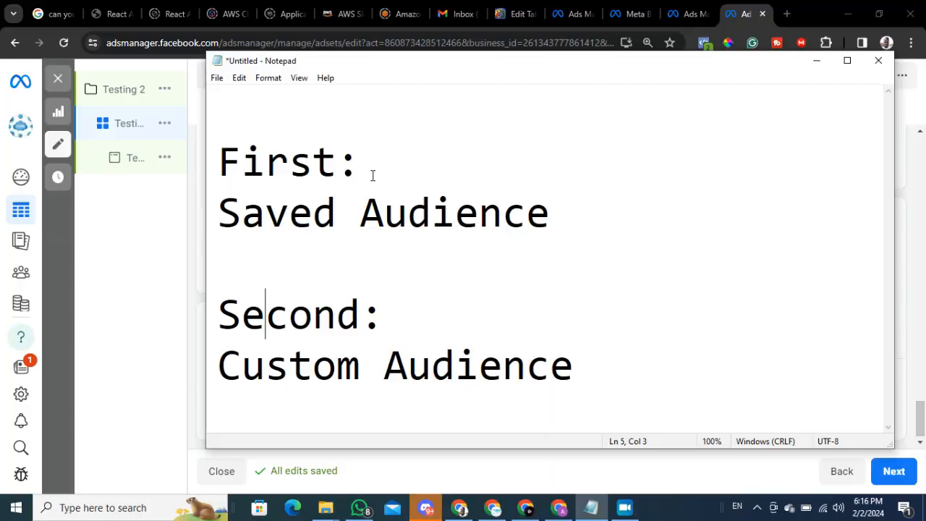
left_click_drag(289, 162, 588, 212)
left_click(598, 208)
Add "(Leads using Facebook Page)" after the Saved Audience entry in the notes and highlight "Facebook Page".
type("(Leads using ")
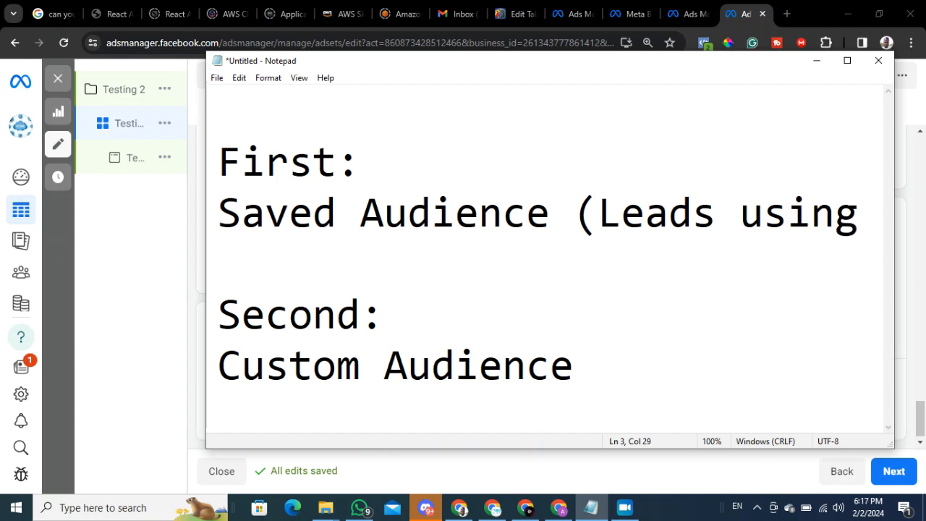
type("Facebook Page")
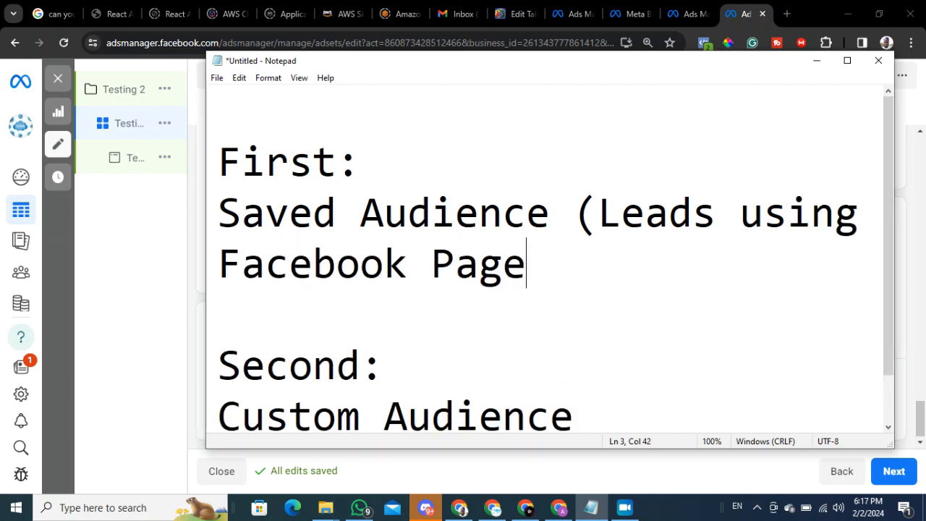
type(")")
left_click_drag(526, 264, 199, 271)
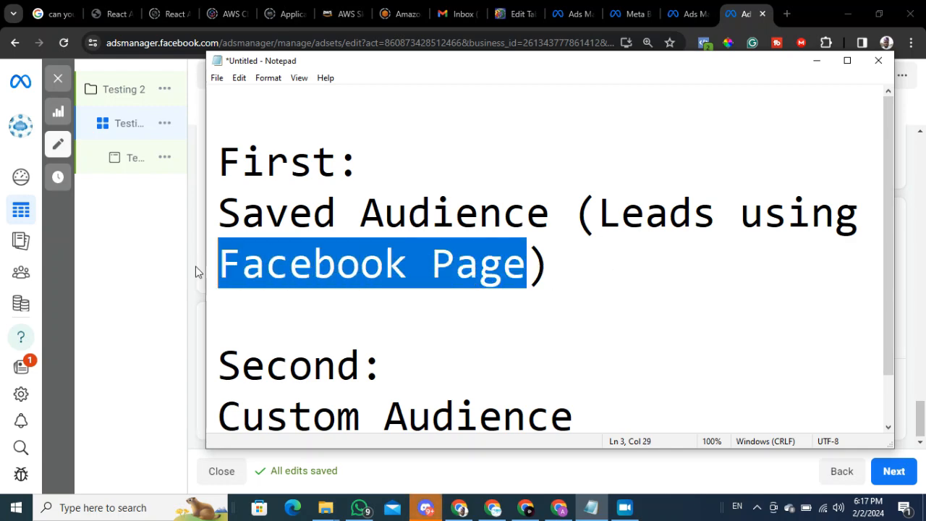
Highlight the Saved Audience and Custom Audience entries in the notes in turn to compare the two audience types.
left_click_drag(241, 365, 578, 403)
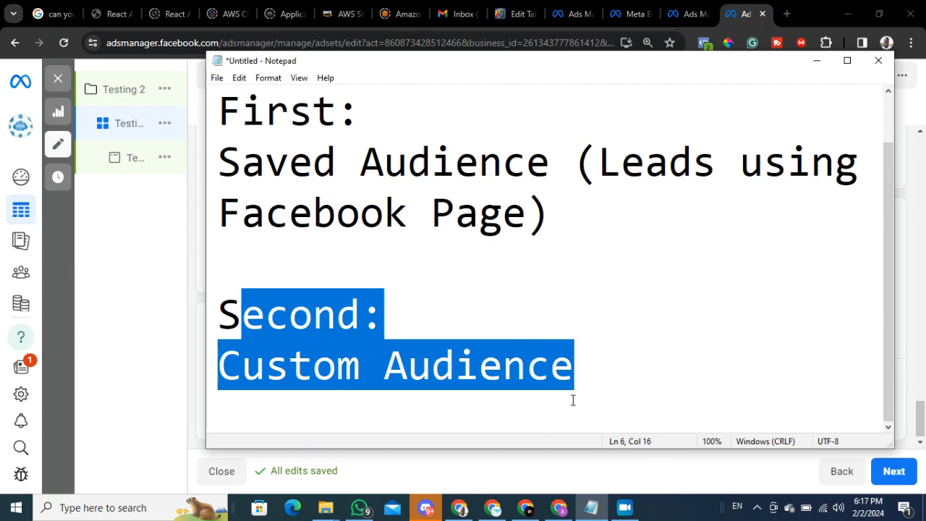
left_click_drag(219, 161, 557, 216)
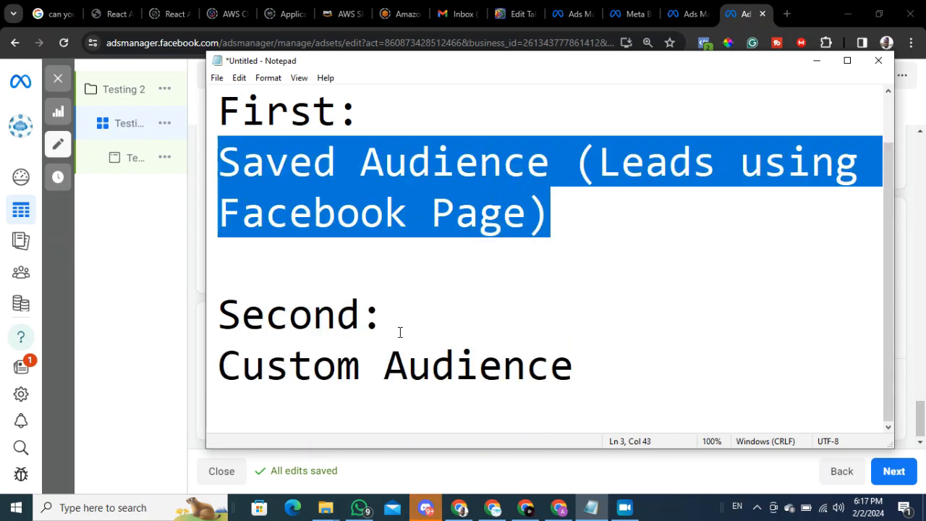
left_click(217, 311)
left_click_drag(233, 335, 619, 425)
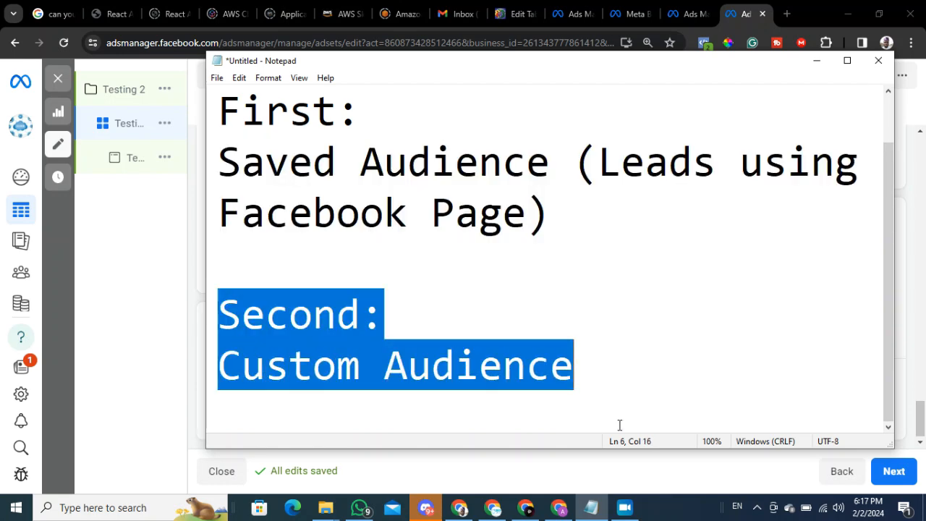
left_click_drag(605, 382, 579, 376)
left_click_drag(221, 313, 573, 372)
left_click(658, 274)
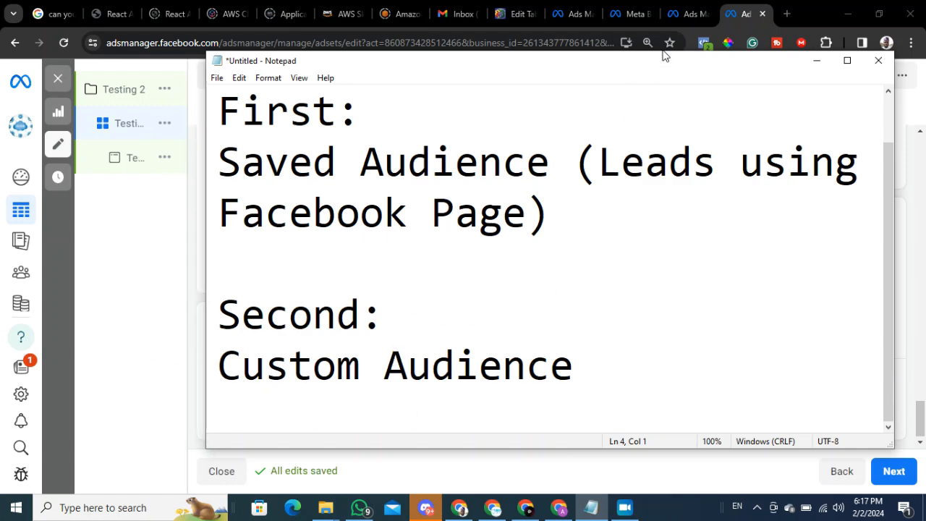
Switch to the Audiences page and start a custom audience with Lead form as its Meta source.
left_click(688, 14)
scroll(386, 246, "up", 1)
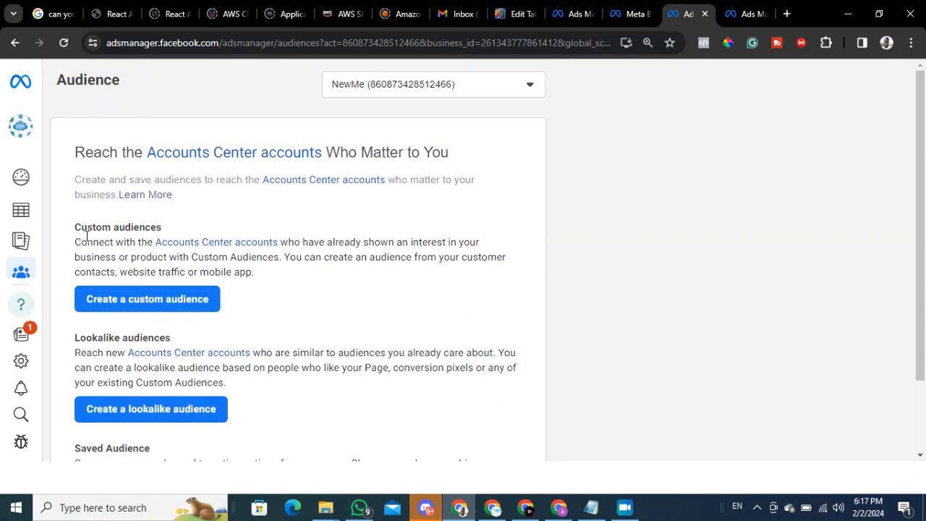
mouse_move(22, 248)
left_click(154, 303)
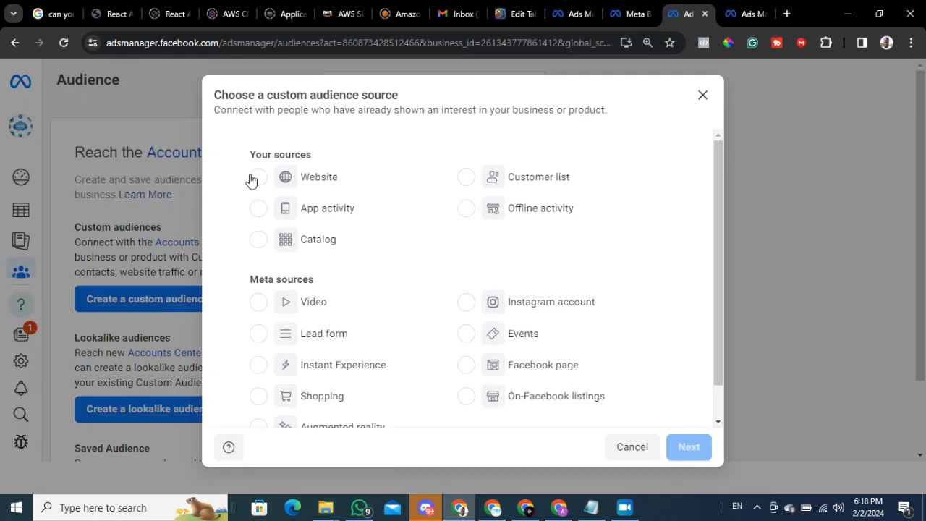
left_click_drag(250, 157, 334, 155)
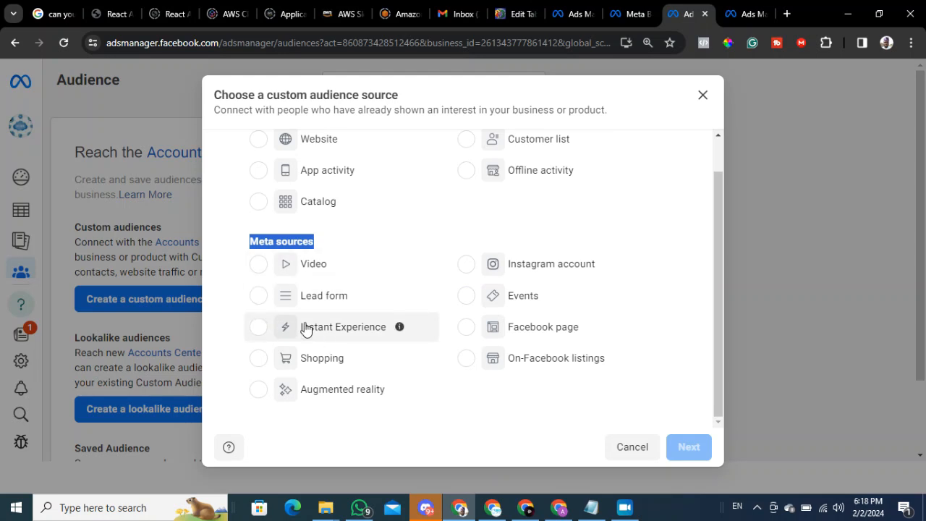
left_click(323, 297)
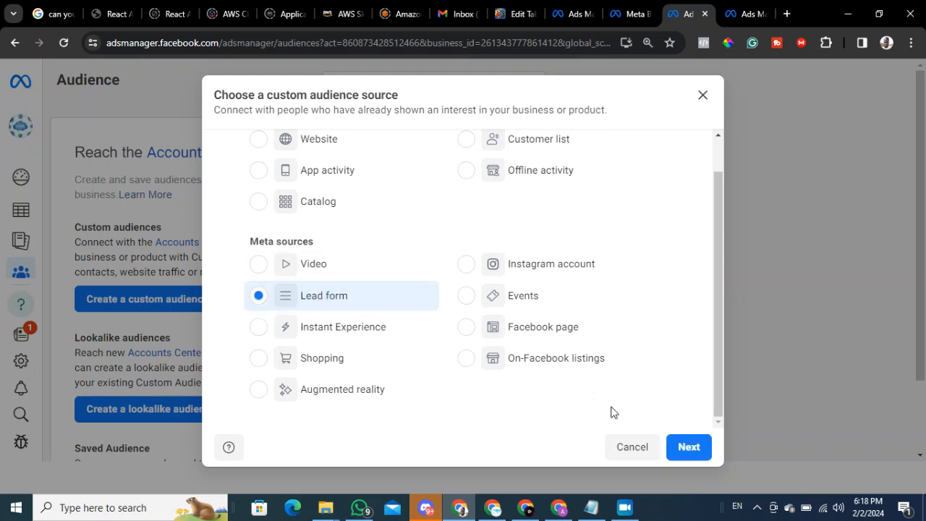
left_click(689, 447)
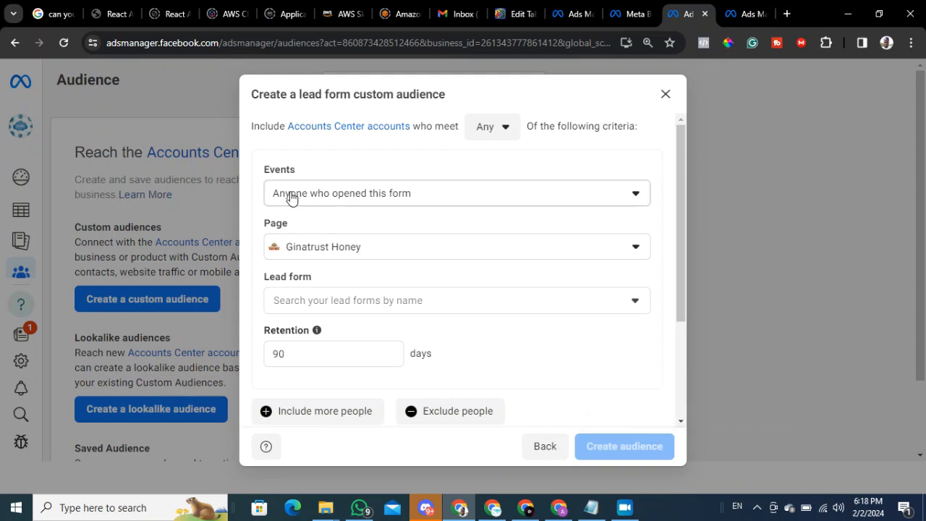
Set the lead form audience's event to Accounts Center accounts who opened and submitted form.
left_click(525, 194)
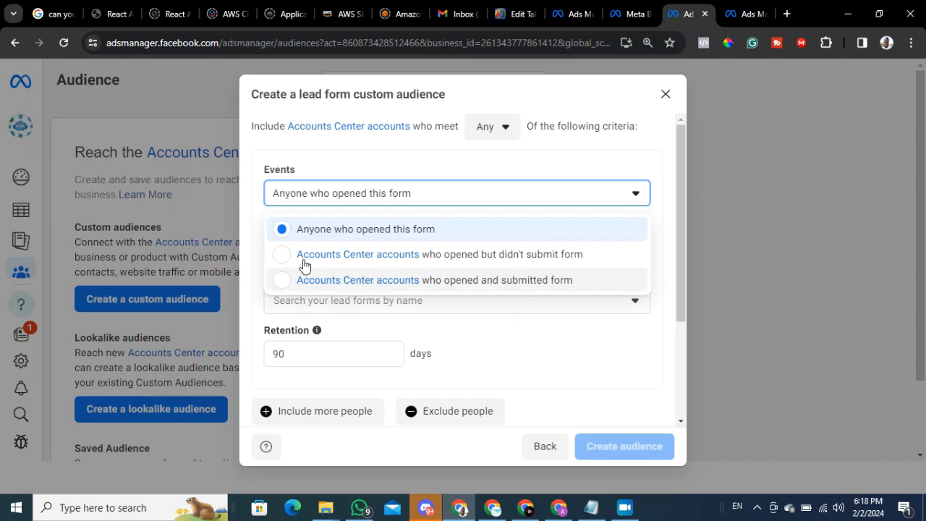
left_click(358, 148)
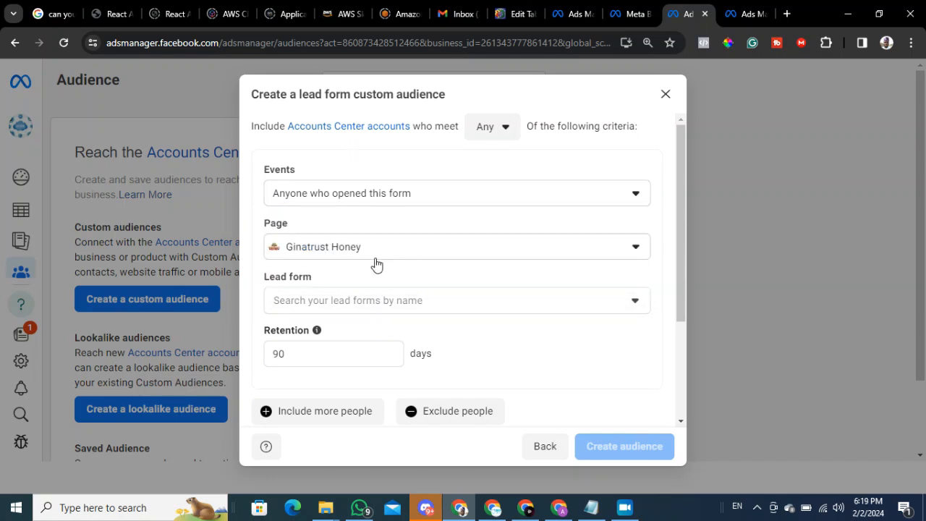
left_click(389, 193)
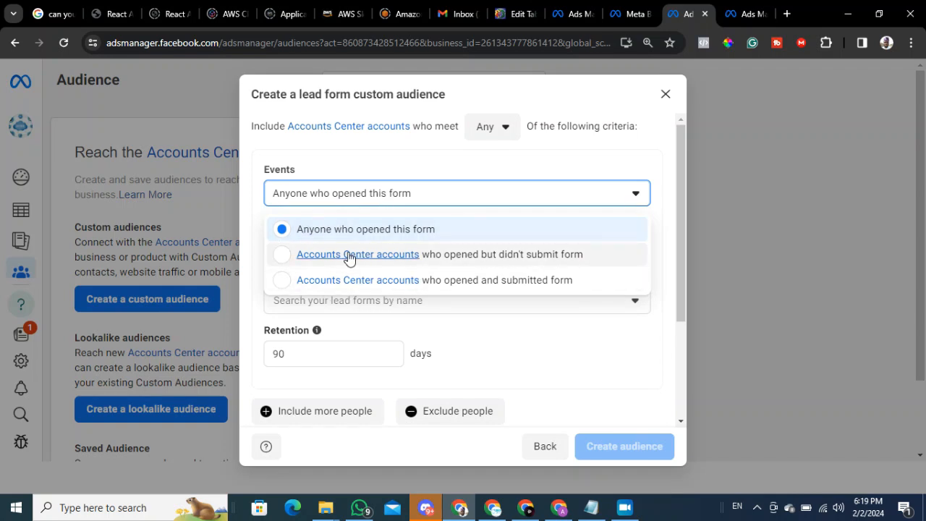
left_click(508, 284)
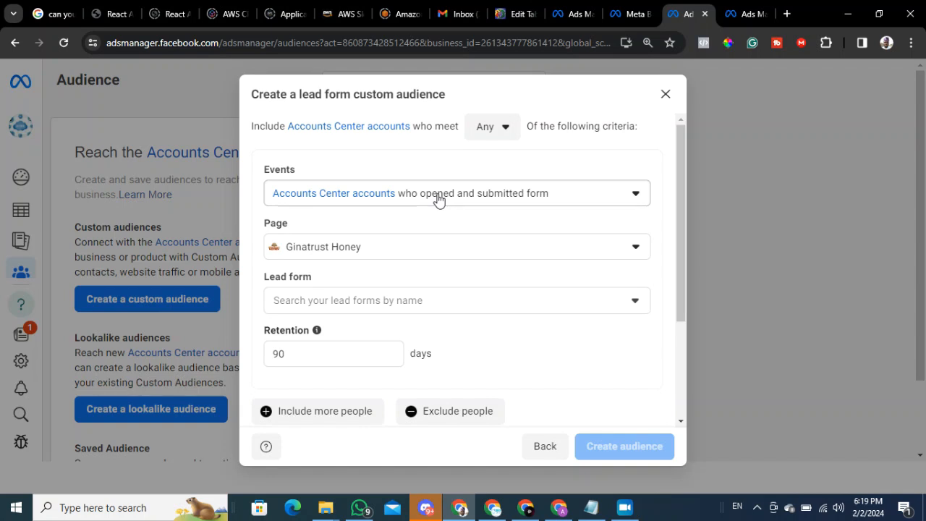
Examine the Page and Lead form selections available for the lead form custom audience.
left_click(395, 255)
scroll(355, 320, "down", 2)
left_click(348, 156)
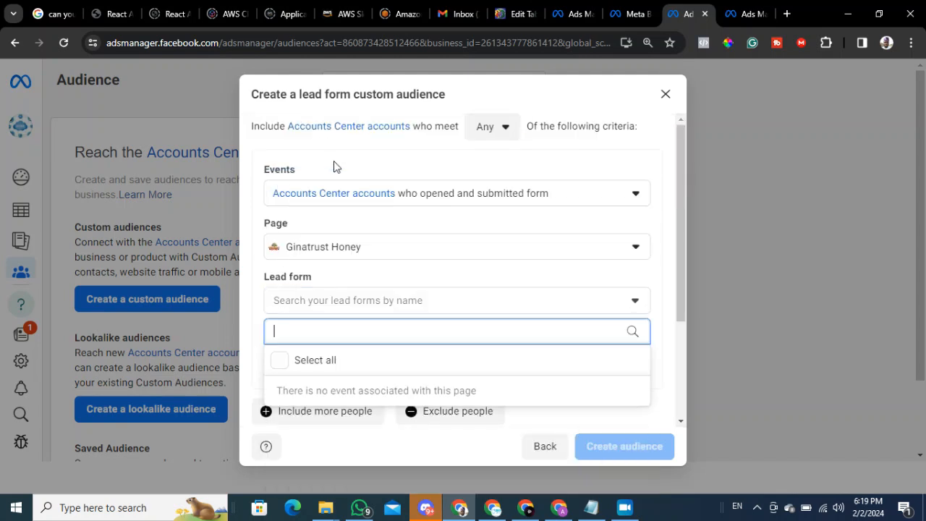
left_click(356, 303)
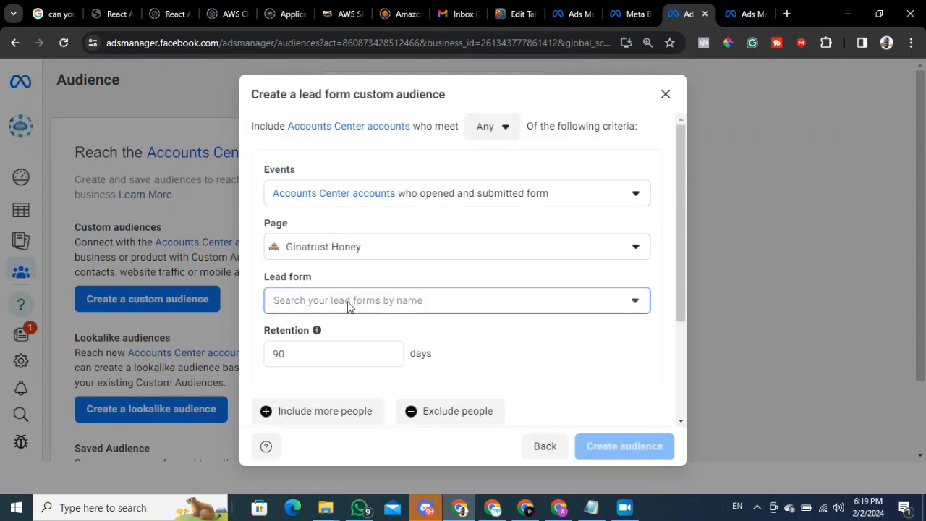
left_click(318, 307)
left_click(273, 294)
Set the custom audience's retention to 30 days and check its Audience Name and Description fields.
double_click(275, 335)
scroll(340, 337, "down", 2)
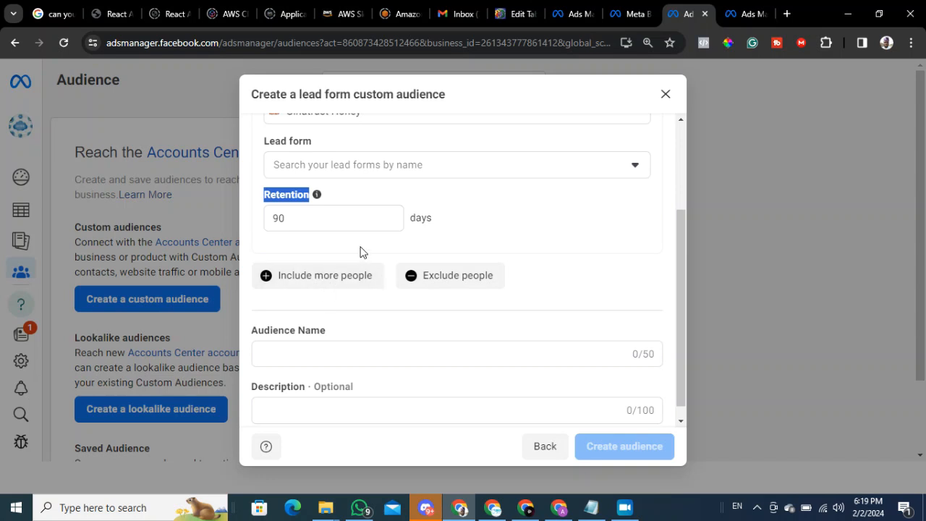
scroll(480, 314, "down", 1)
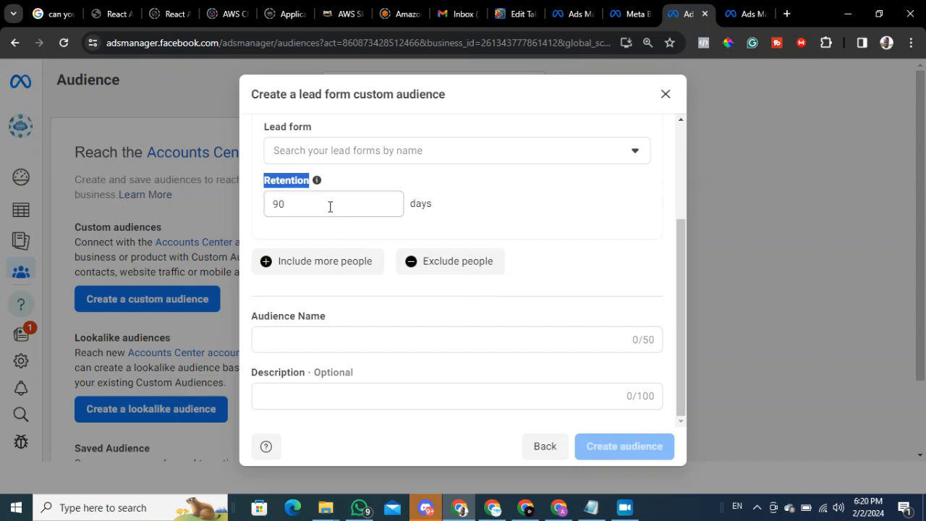
left_click_drag(330, 205, 176, 198)
type("30")
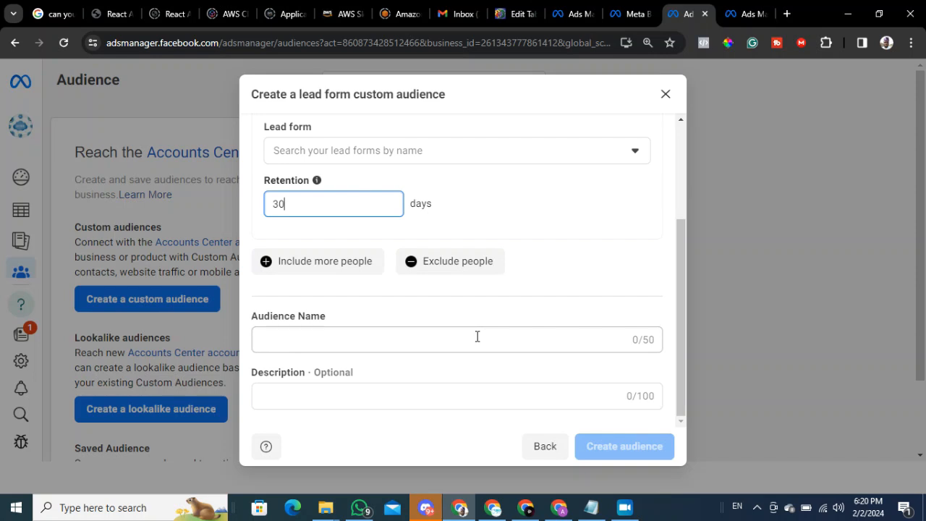
left_click(287, 340)
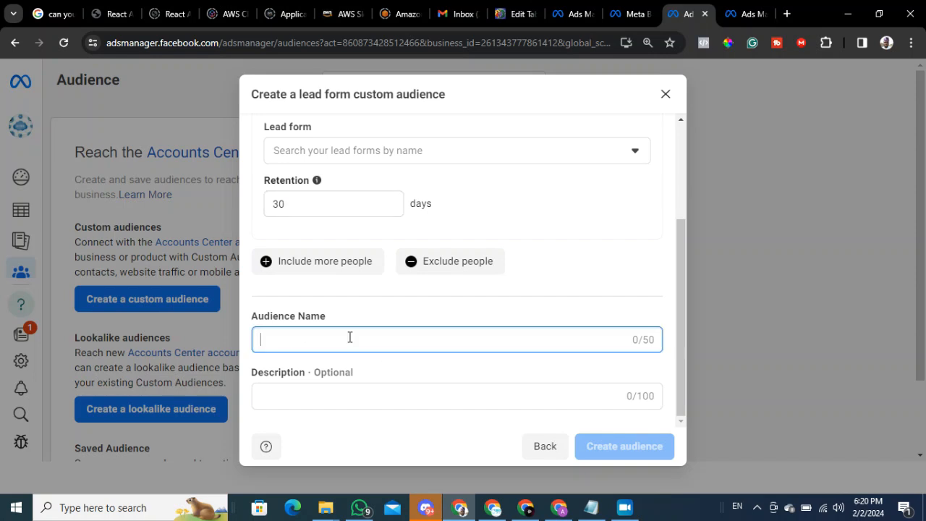
left_click(312, 398)
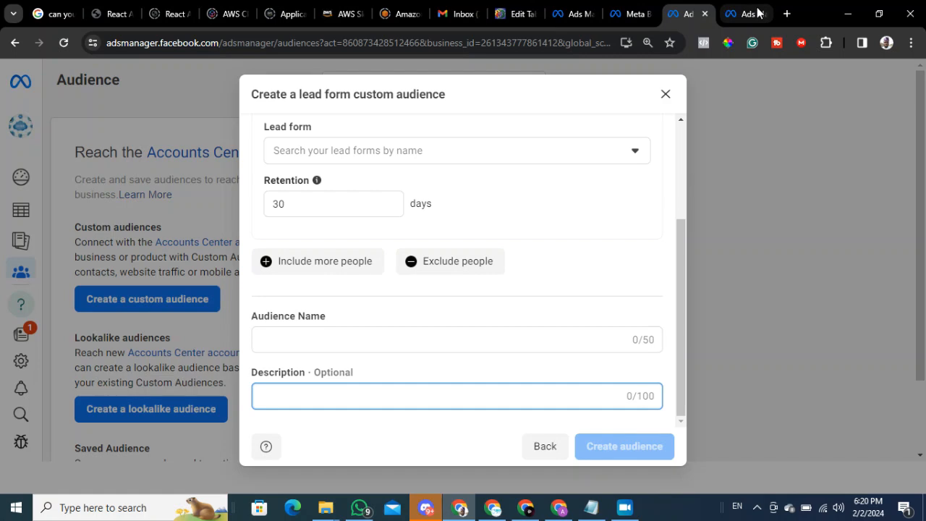
Return to the Testing2 ad set and examine its saved audience list and the existing custom audiences it can use.
left_click(725, 11)
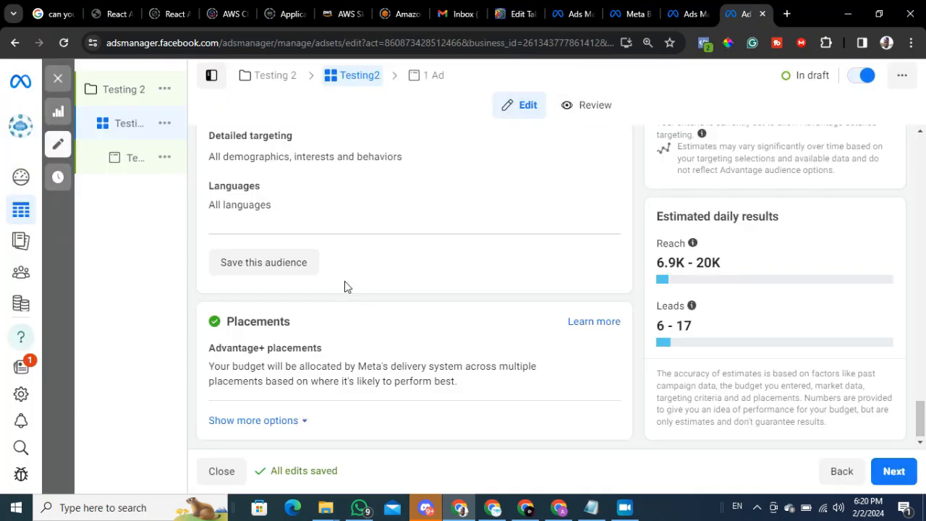
scroll(293, 202, "up", 6)
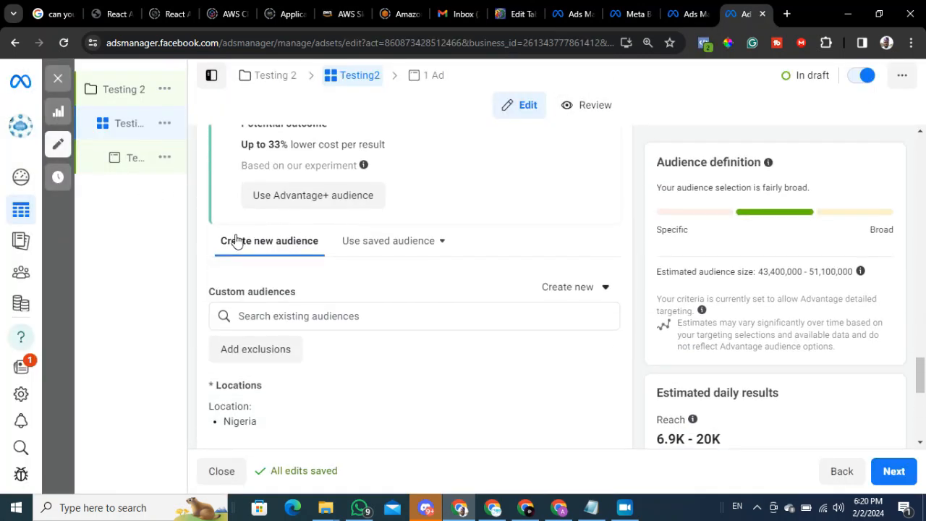
left_click(379, 241)
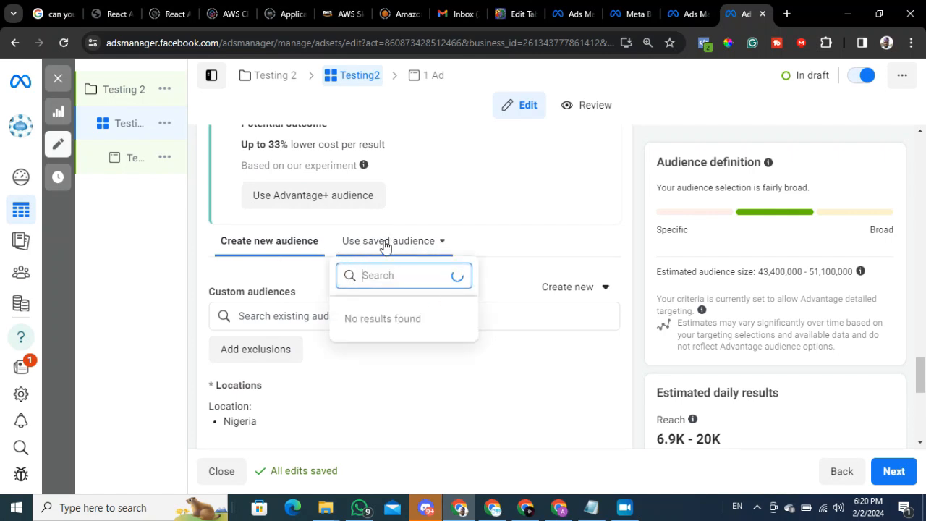
left_click(286, 312)
left_click_drag(209, 293, 329, 291)
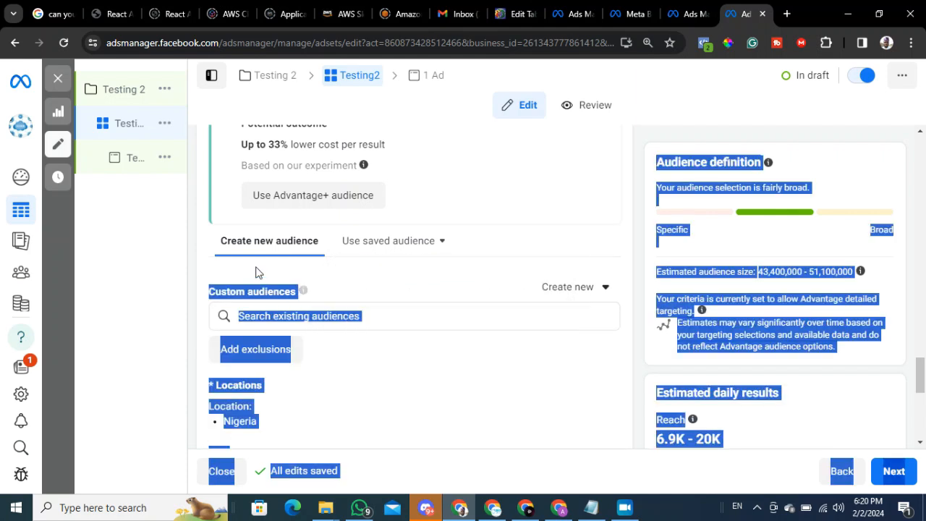
left_click(255, 272)
left_click(318, 316)
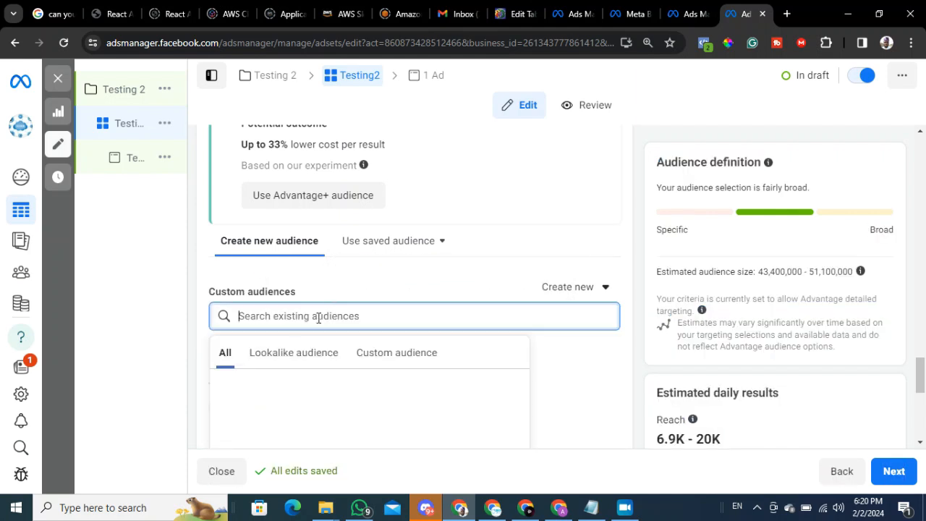
left_click(396, 354)
scroll(340, 369, "down", 3)
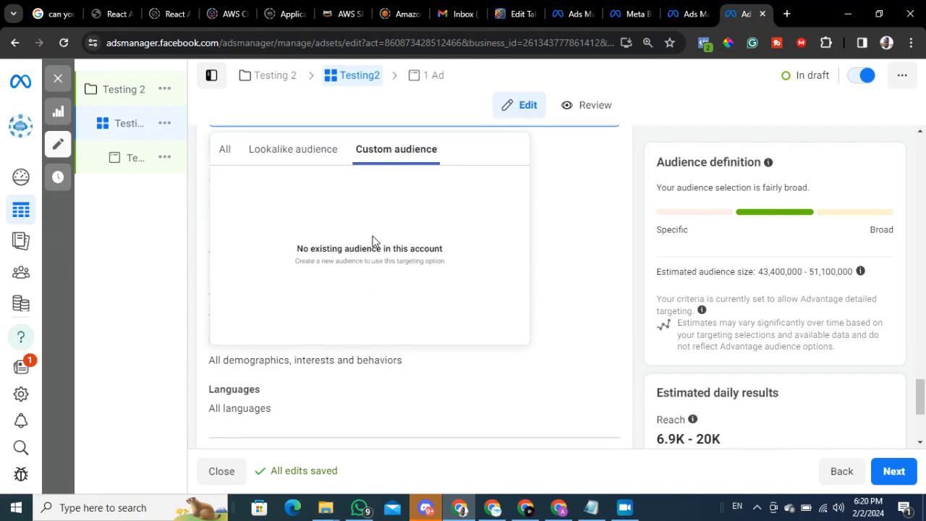
scroll(377, 249, "down", 3)
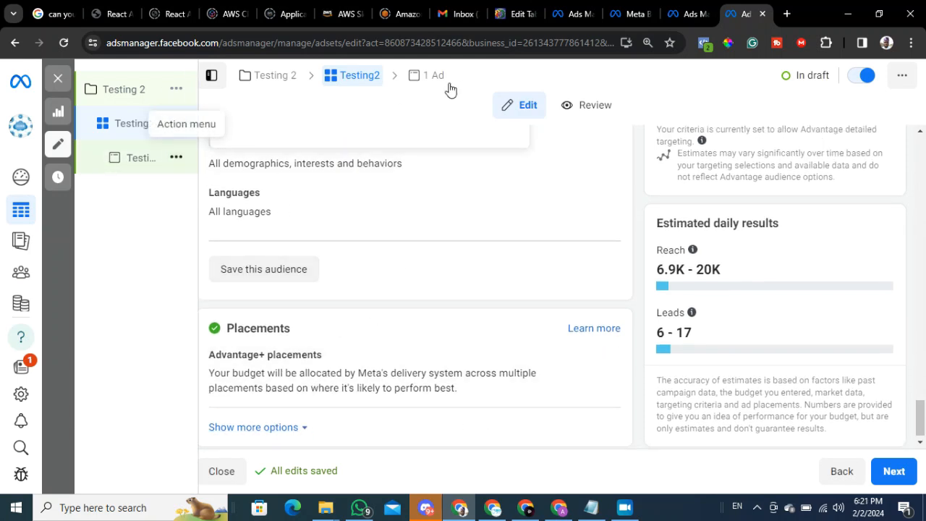
Open the Testing2 ad and review its Partnership ad and Identity settings.
left_click(425, 75)
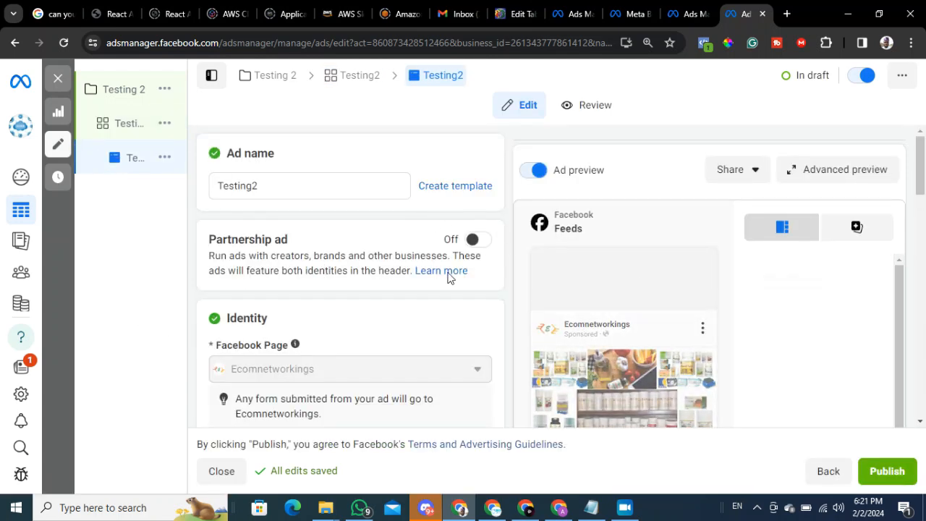
scroll(304, 283, "down", 1)
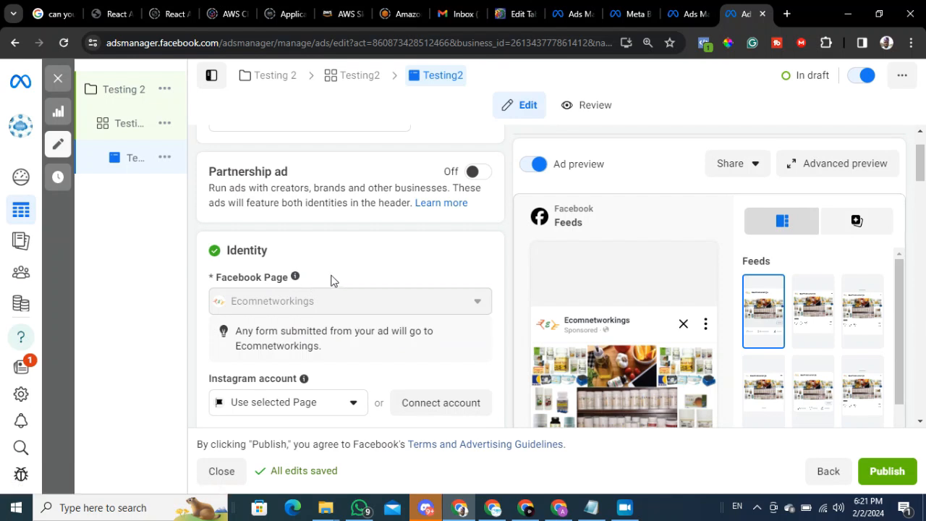